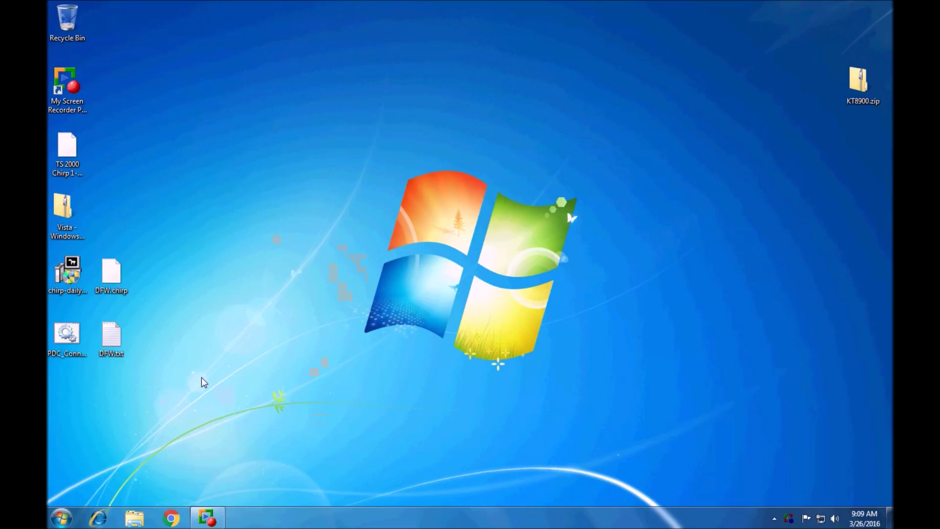
- Launch the UV_CPS radio programming software, close the initial channel window and switch the interface language to English
left_click(62, 517)
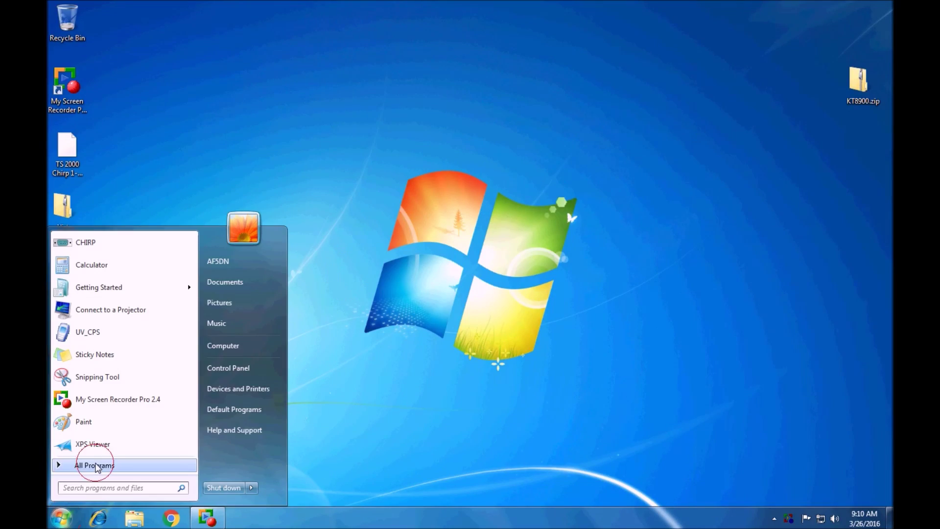
left_click(96, 466)
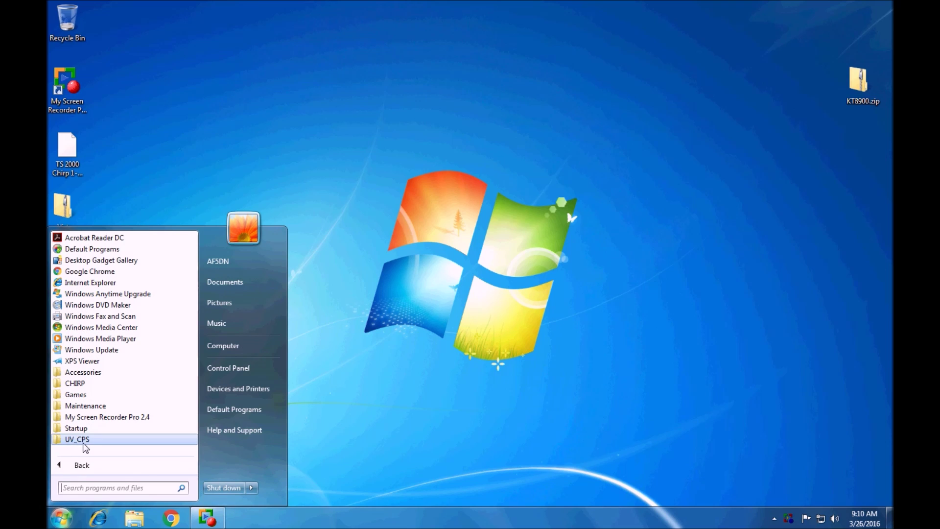
left_click(81, 441)
left_click(86, 450)
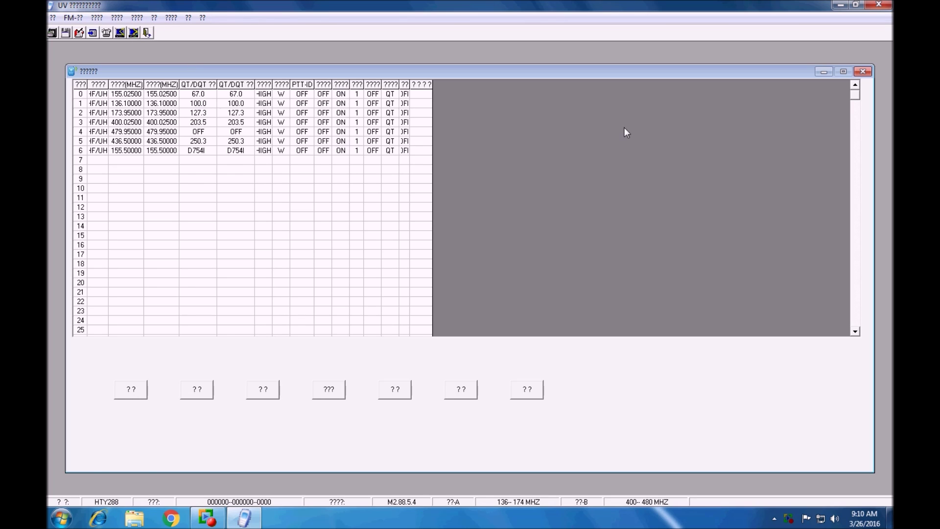
left_click(863, 72)
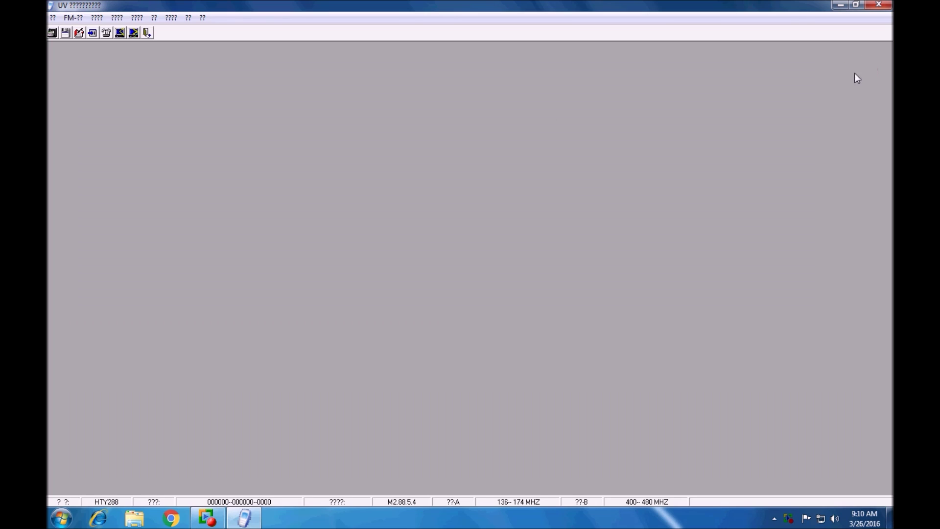
left_click(189, 18)
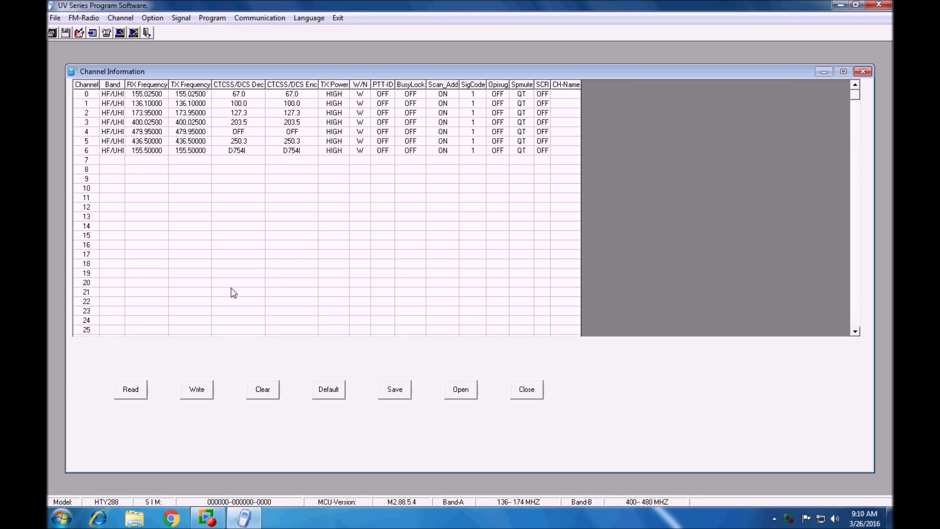
- Read the channel data from the connected transceiver into the Channel Information table
left_click(140, 390)
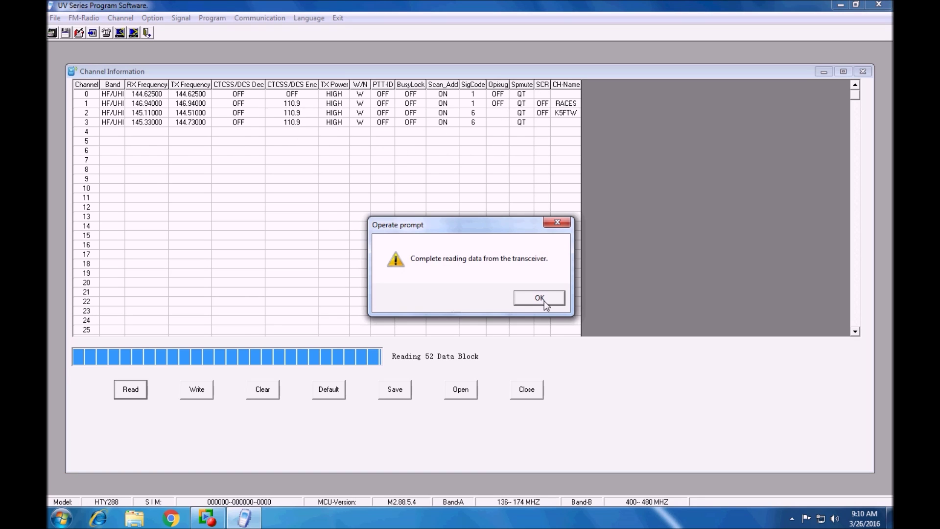
left_click(544, 299)
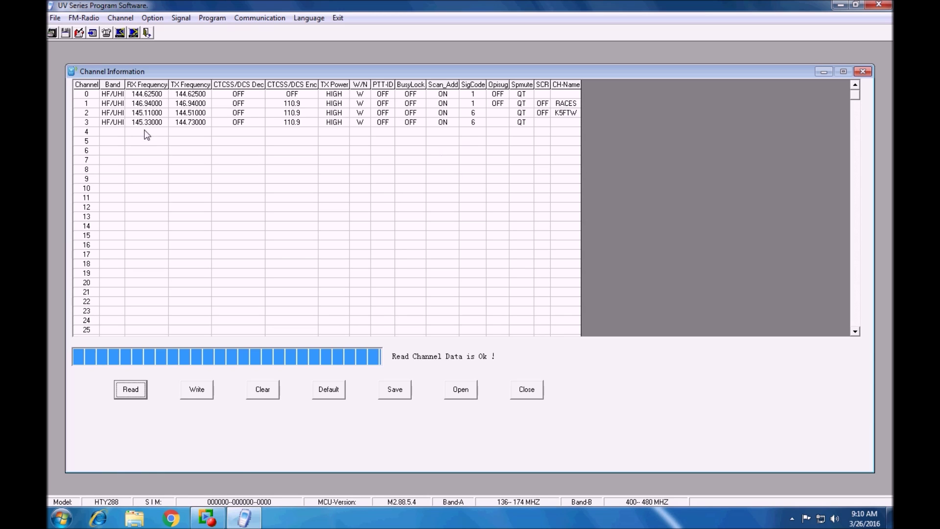
left_click(83, 105)
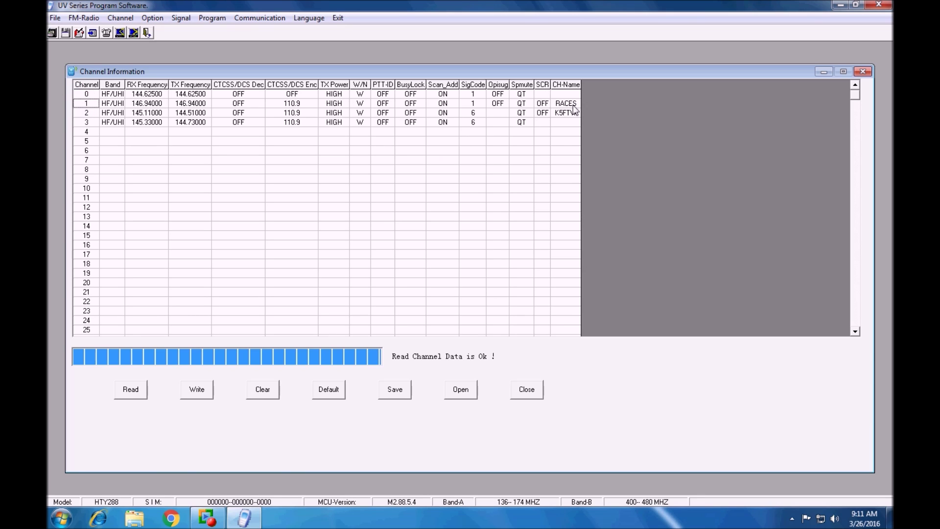
left_click(541, 170)
- Restore and narrow the programming software window so the files on the desktop are accessible beside it
left_click_drag(775, 69, 755, 49)
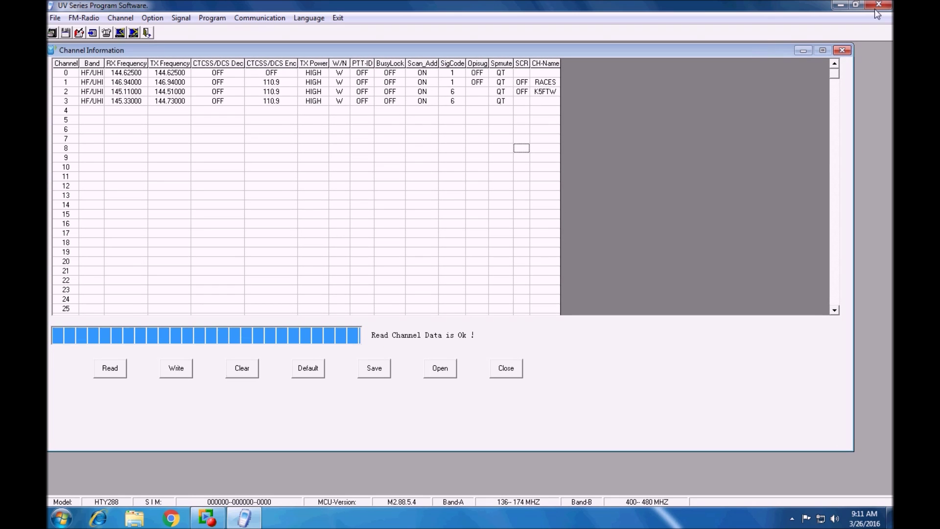
left_click(856, 5)
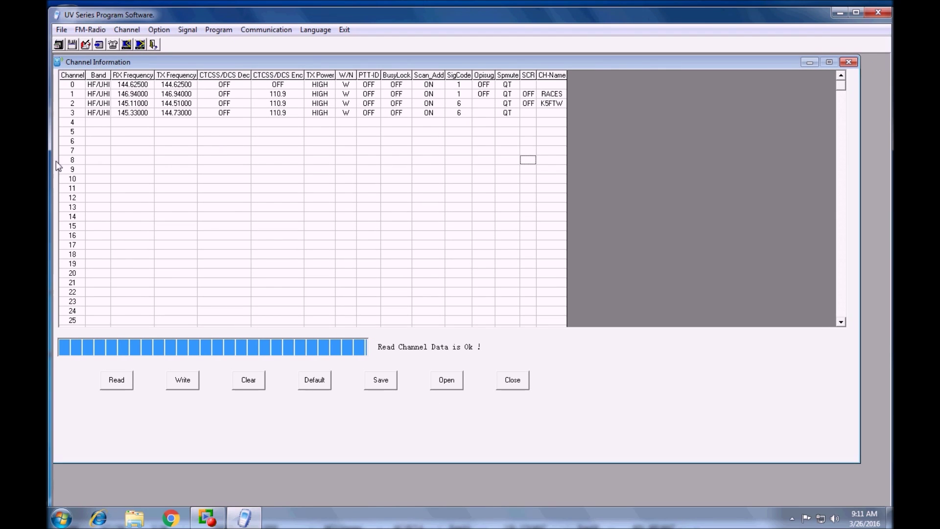
left_click_drag(51, 165, 372, 179)
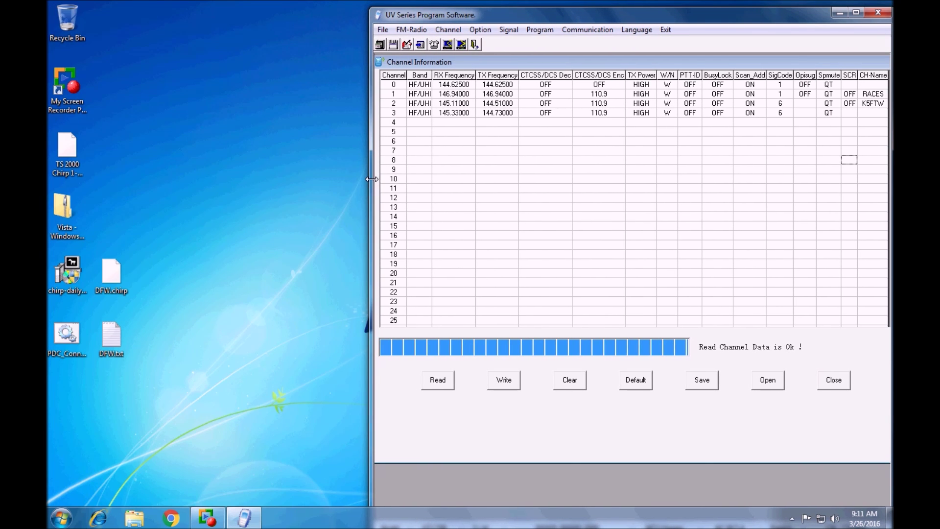
left_click(223, 337)
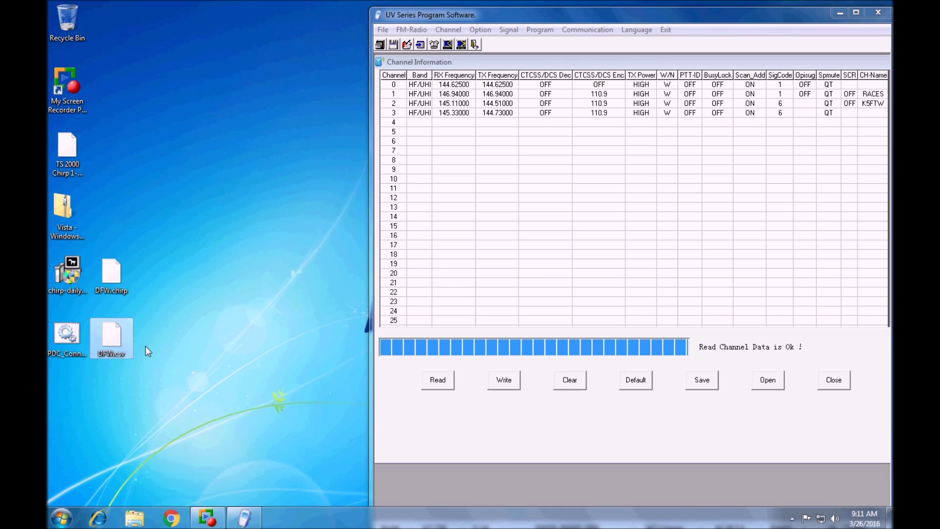
- Rename the desktop file DFW.csv to DFW.txt and accept the extension change
right_click(114, 338)
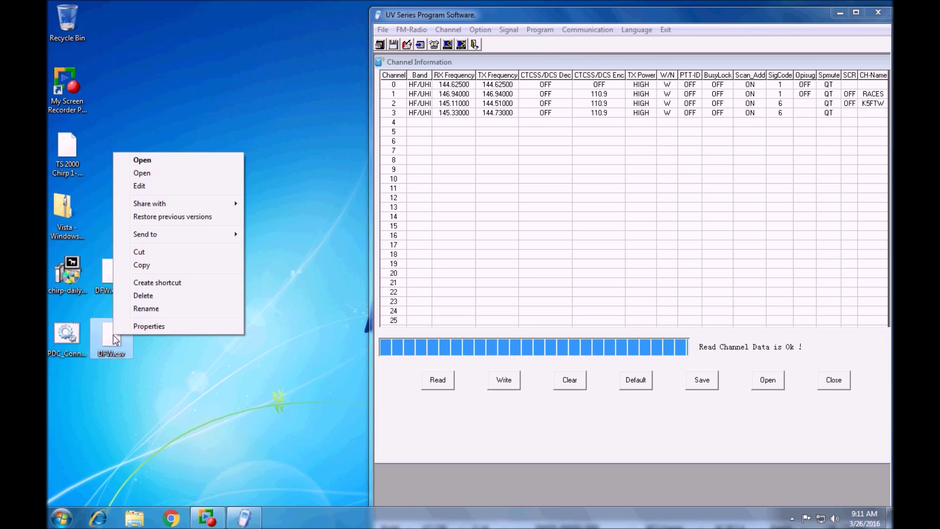
left_click(167, 313)
key("End")
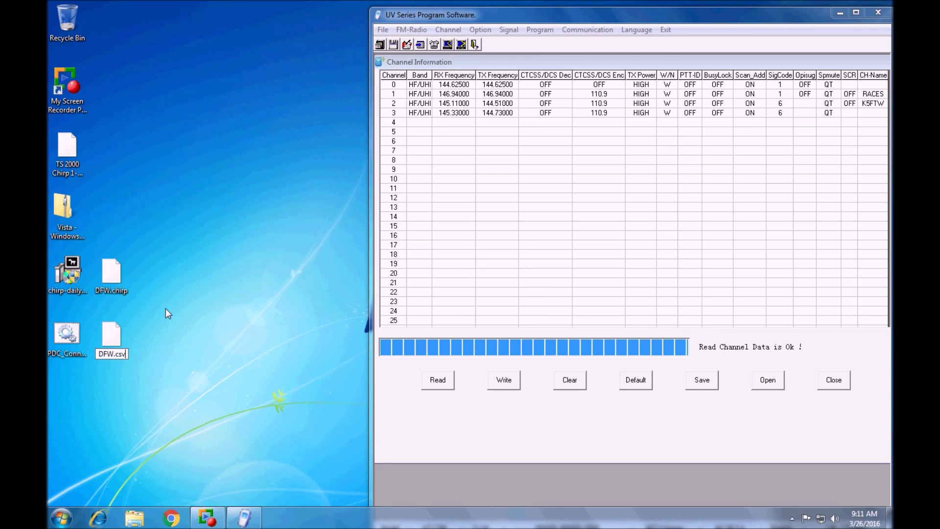
key("BackSpace")
key("BackSpace")
key("BackSpace")
type("txt")
key("Return")
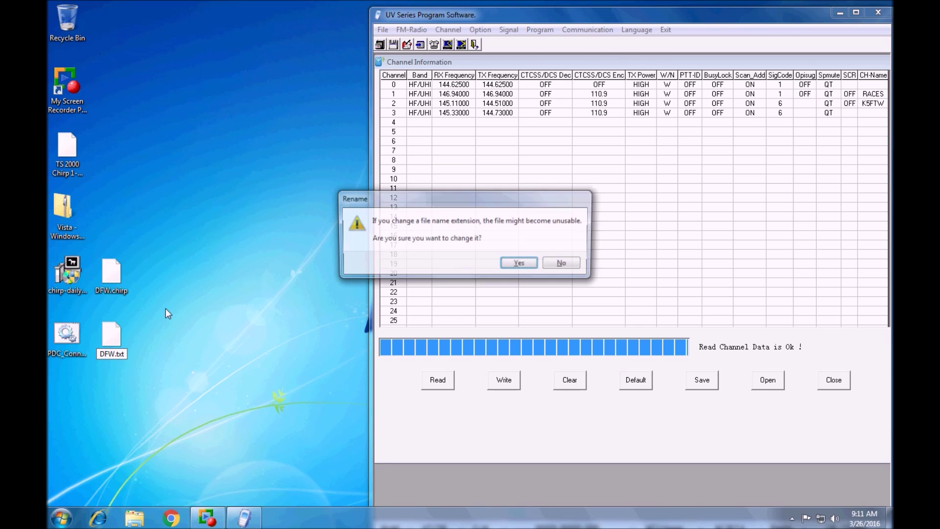
left_click(526, 265)
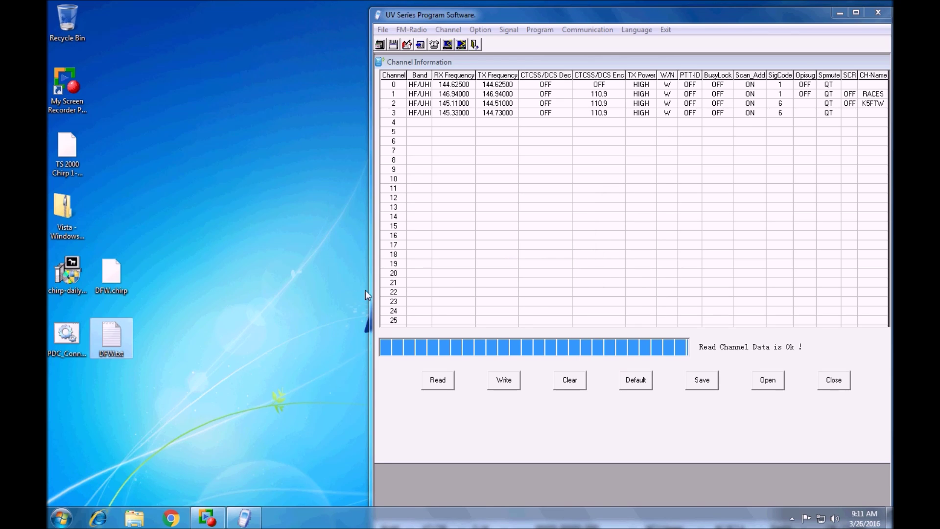
- Open DFW.txt in Notepad and copy the name W5NRV from entry 3 into the CH-Name of channel 3
double_click(111, 337)
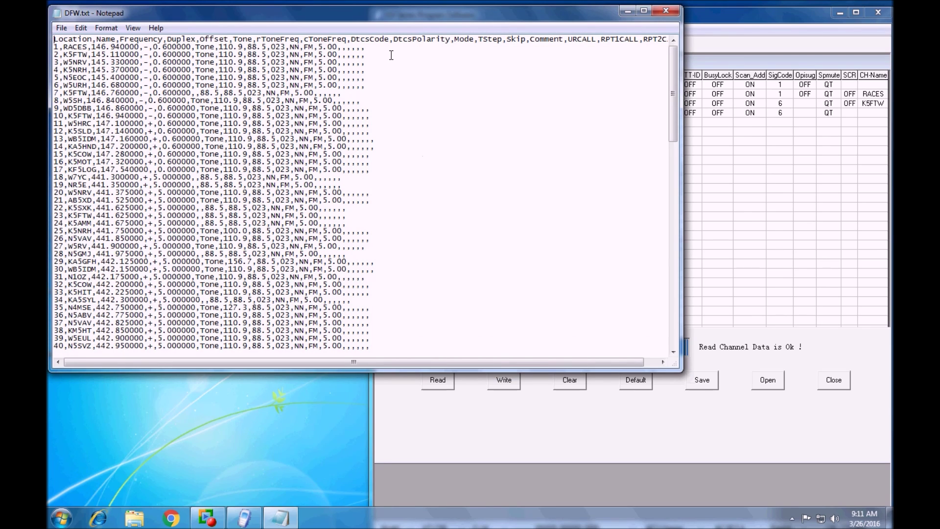
left_click_drag(400, 18, 431, 131)
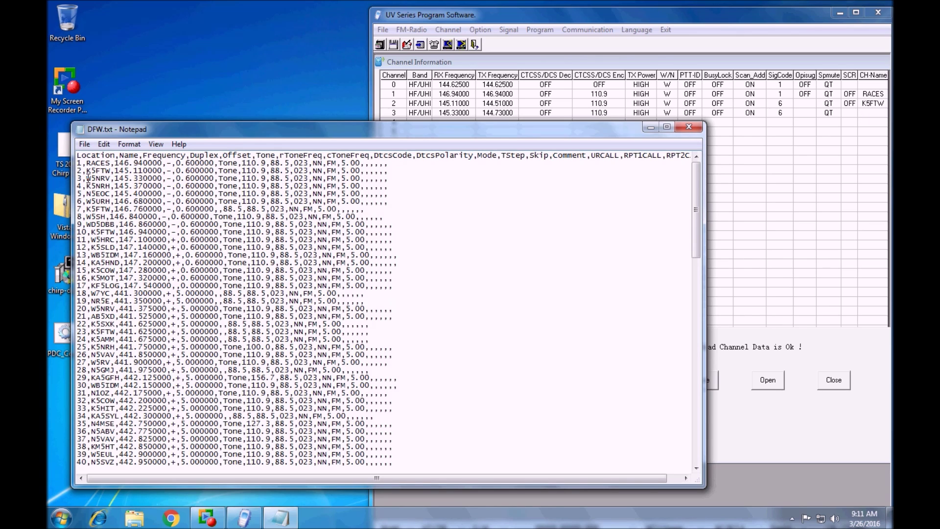
left_click_drag(87, 178, 110, 180)
key("ctrl+c")
left_click(870, 113)
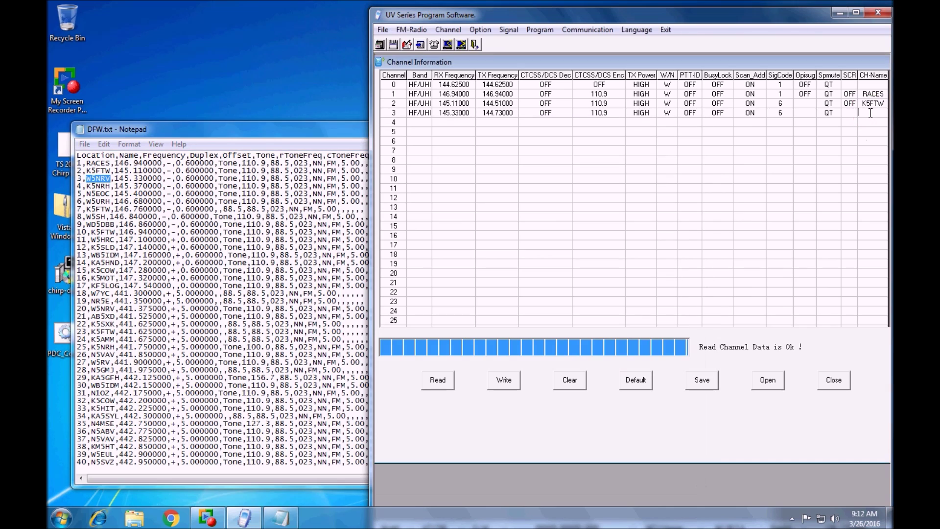
key("ctrl+v")
left_click(419, 123)
- Copy the frequency 145.370000 of entry 4 in DFW.txt into the RX Frequency of channel 4
left_click(219, 141)
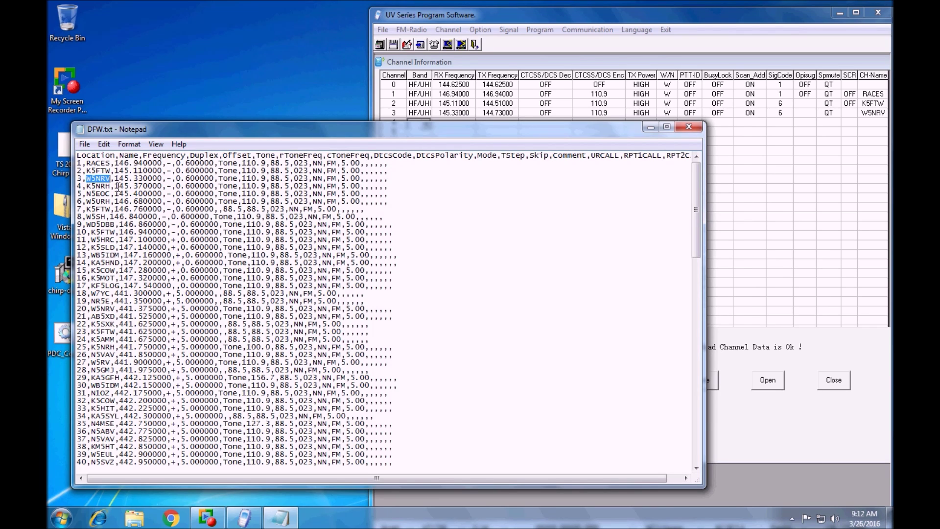
left_click_drag(115, 186, 162, 188)
key("ctrl+c")
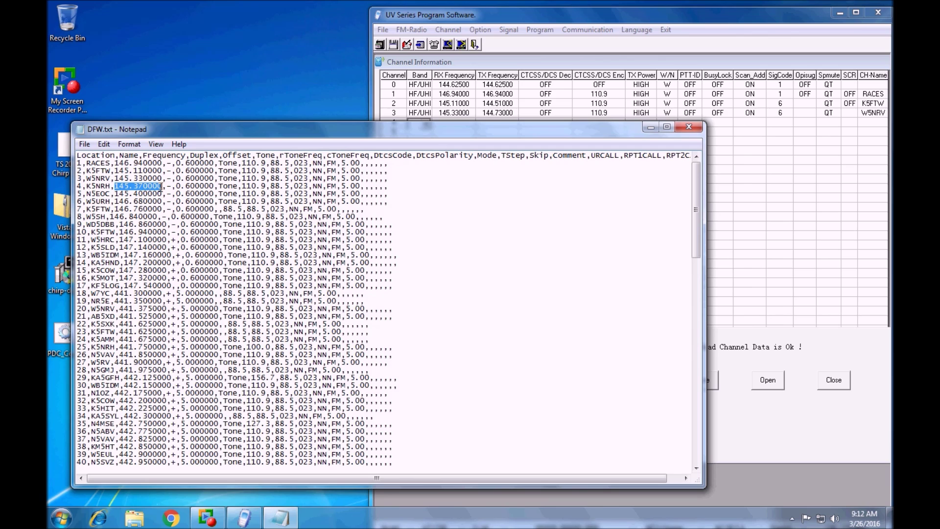
left_click(481, 28)
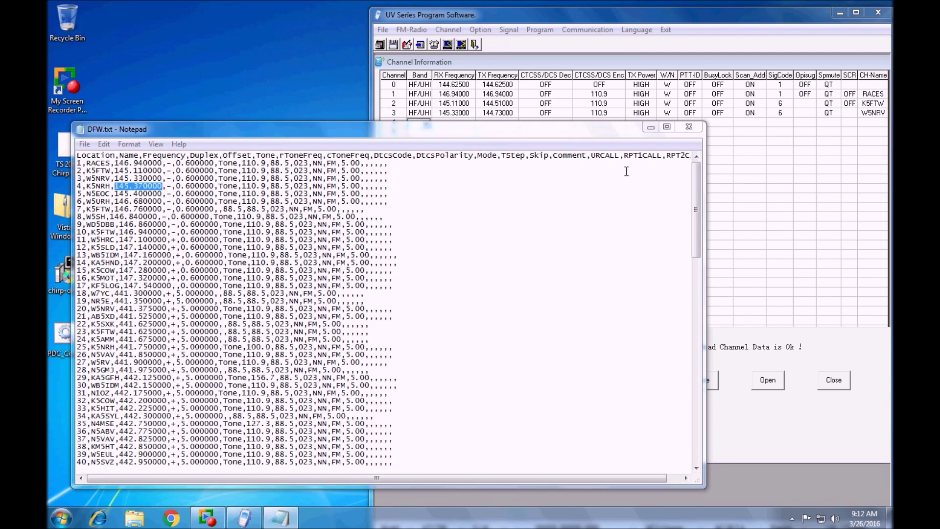
left_click(742, 394)
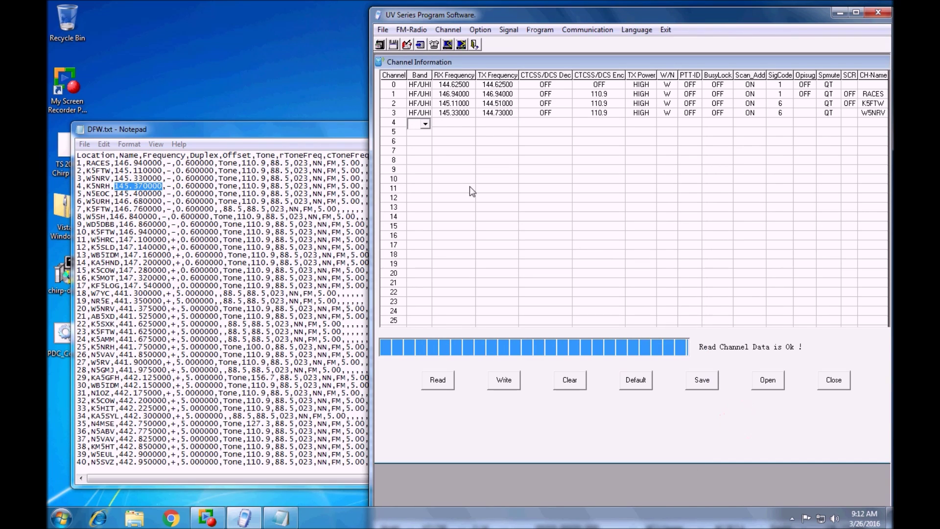
left_click(463, 122)
key("ctrl+v")
- Open Calculator, subtract the 0.6 offset from the copied frequency 145.370000 and copy the result
left_click_drag(346, 131, 325, 36)
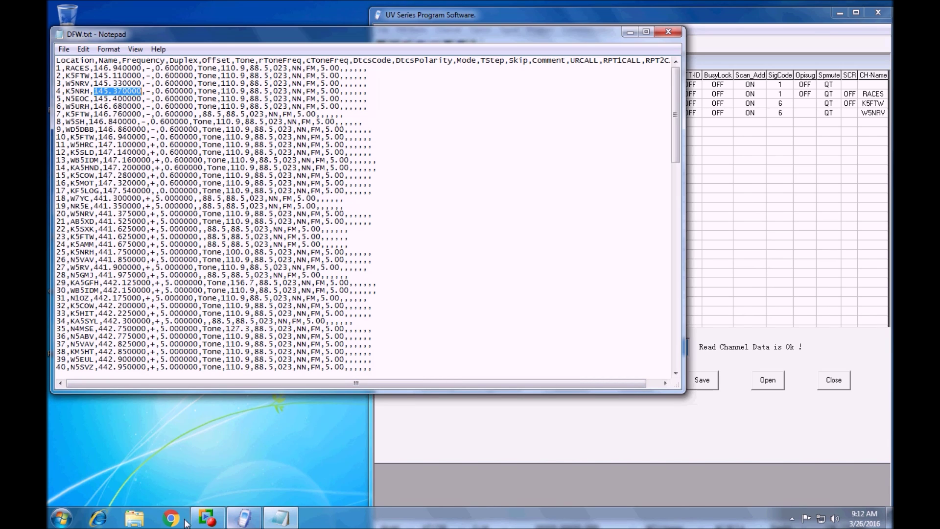
left_click(61, 517)
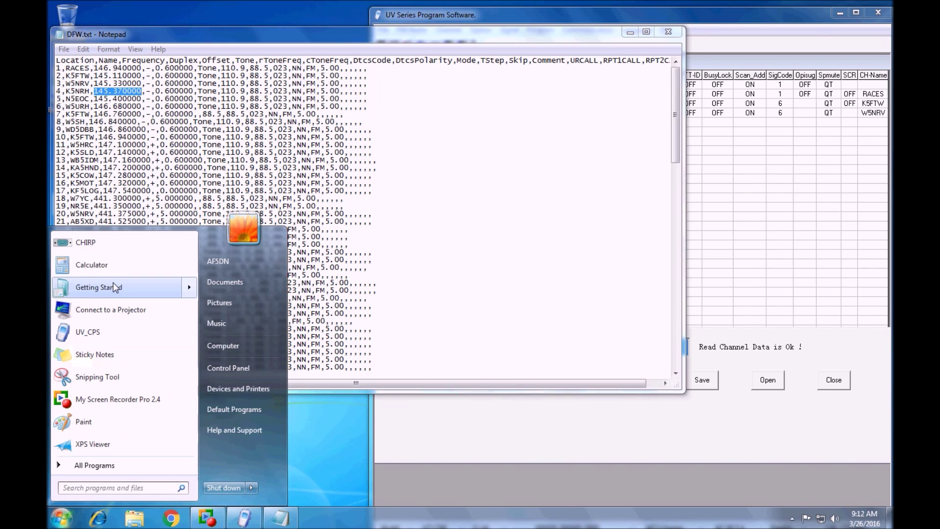
left_click(91, 264)
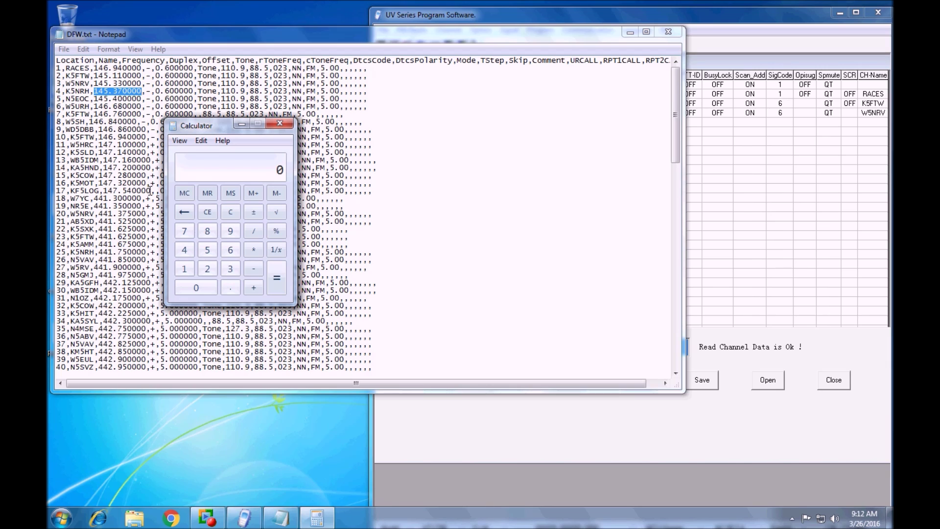
key("ctrl+v")
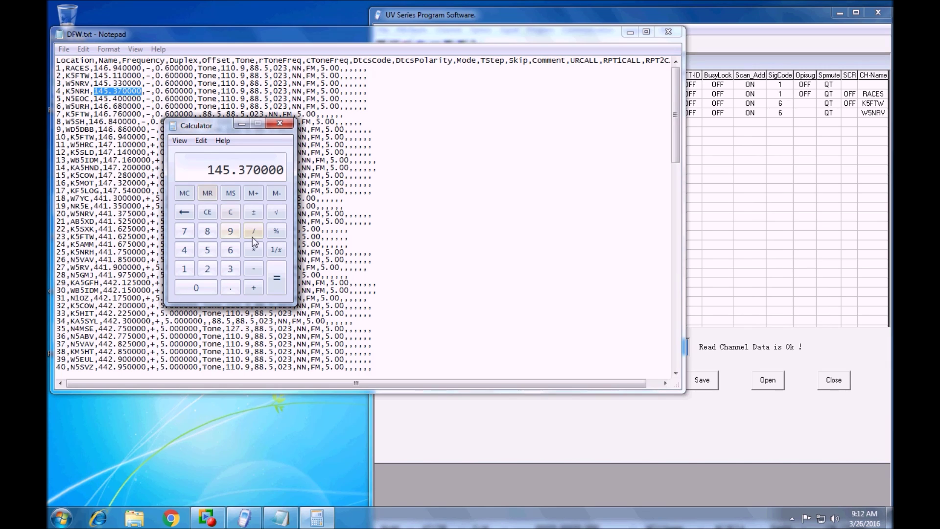
left_click(253, 269)
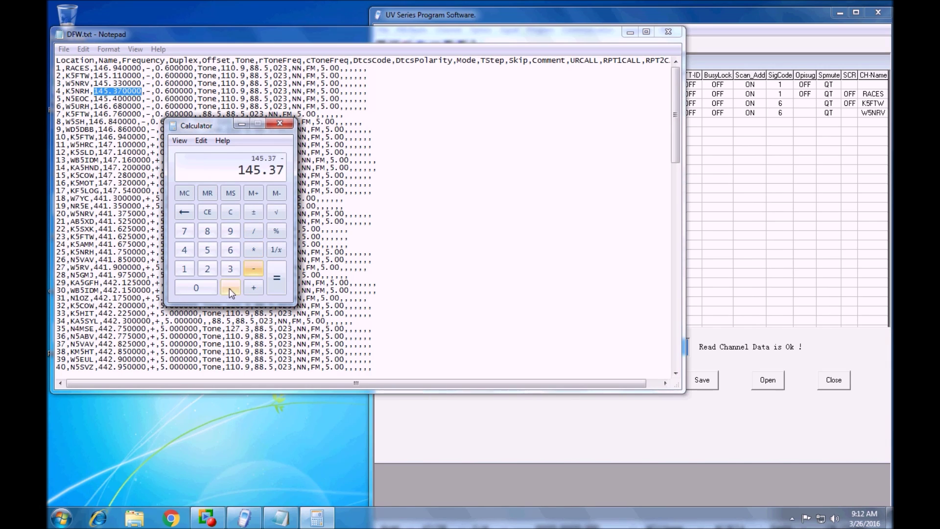
left_click(230, 288)
left_click(230, 250)
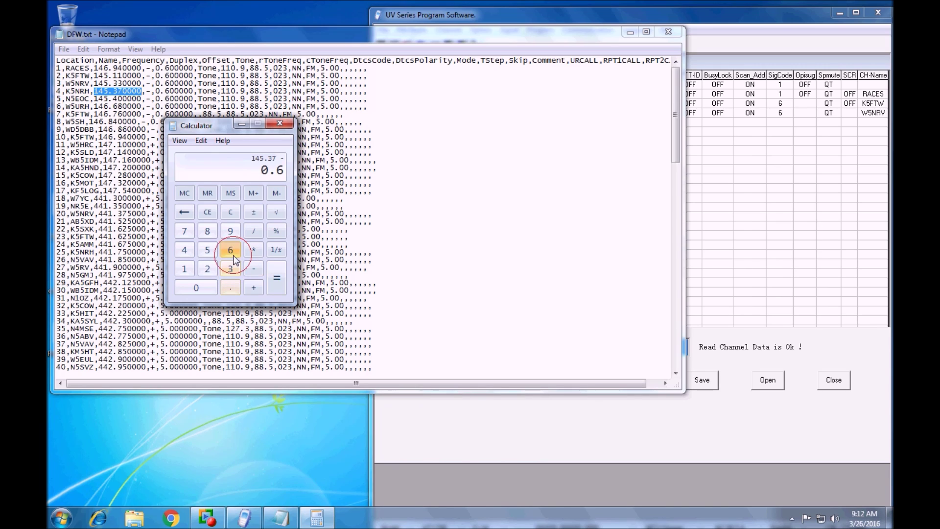
left_click(277, 279)
left_click(202, 140)
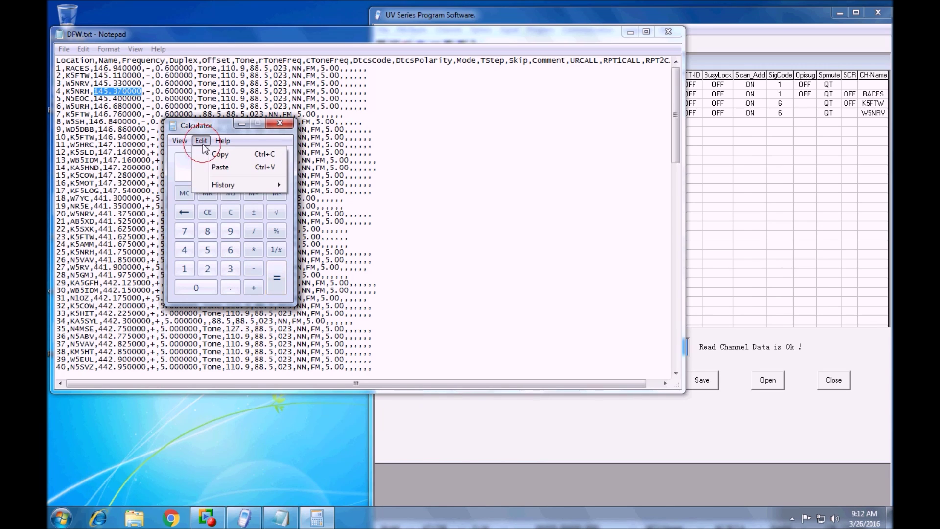
left_click(215, 154)
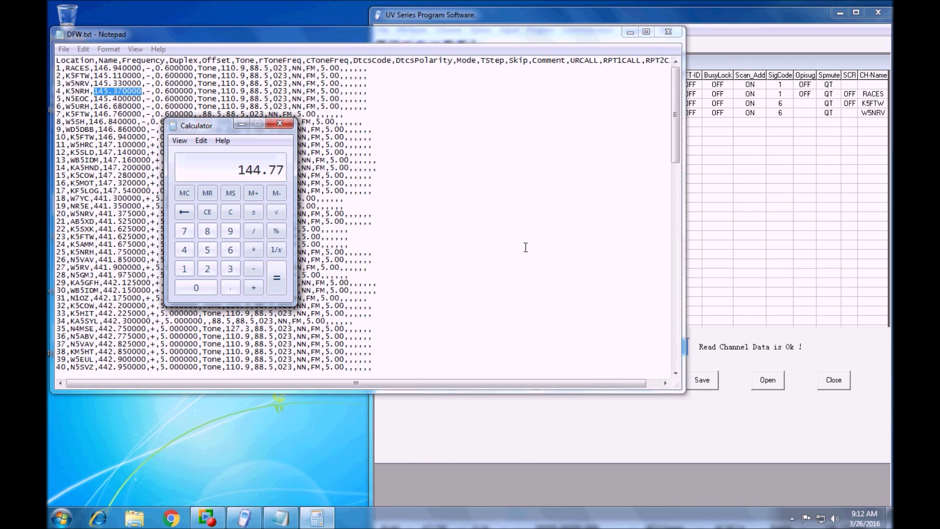
- Replace the TX Frequency of channel 4 with the calculated value 144.77 in the UV Series Program Software
left_click(545, 415)
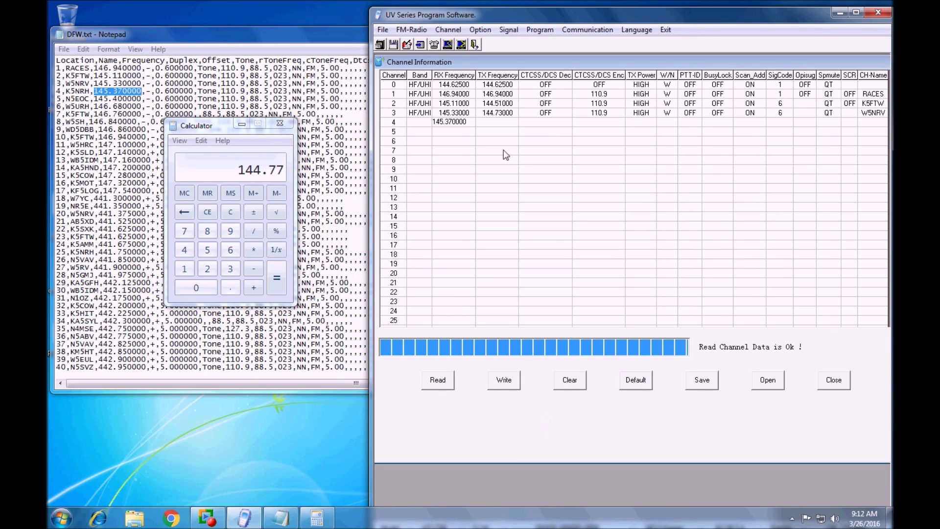
left_click(495, 123)
left_click(477, 122)
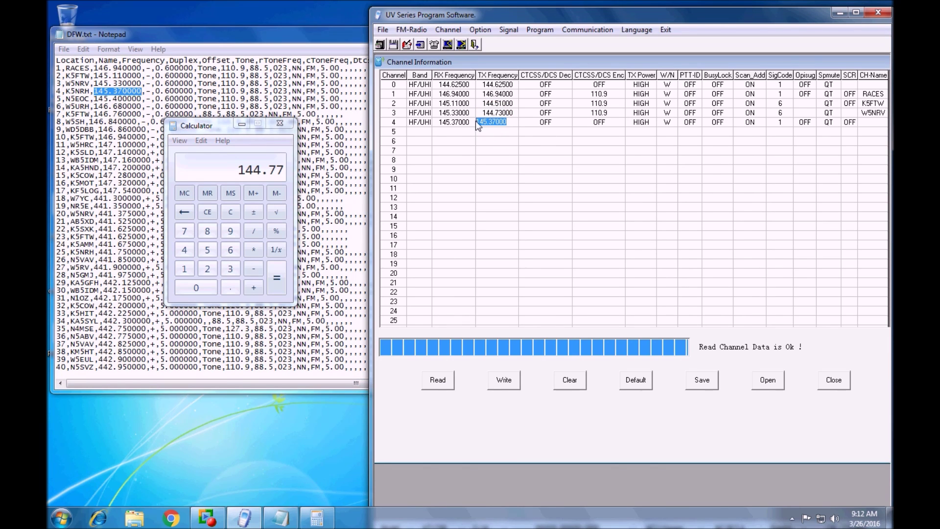
key("ctrl+v")
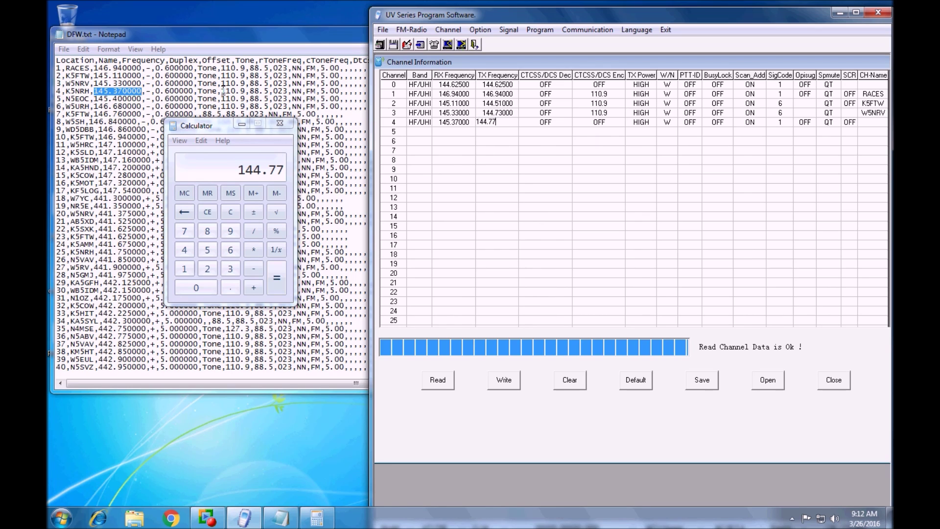
- Set the CTCSS/DCS Enc of channel 4 to 110.9, matching the tone of entry 4 in DFW.txt
left_click_drag(223, 91, 250, 92)
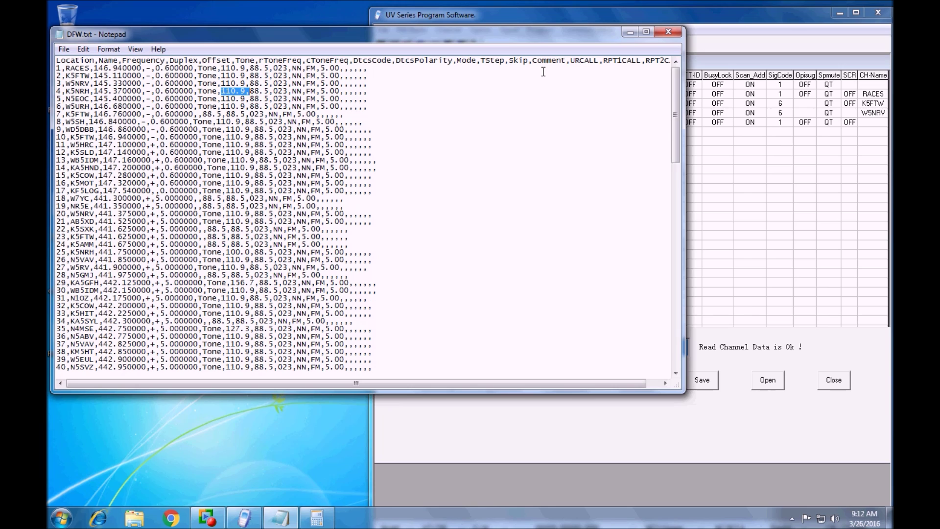
left_click(726, 378)
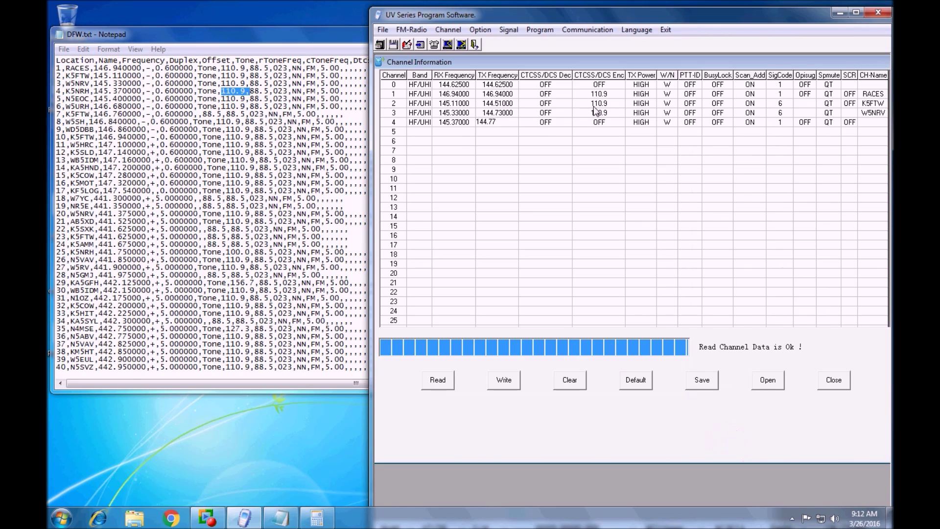
left_click(606, 122)
left_click(619, 126)
scroll(603, 186, "down", 2)
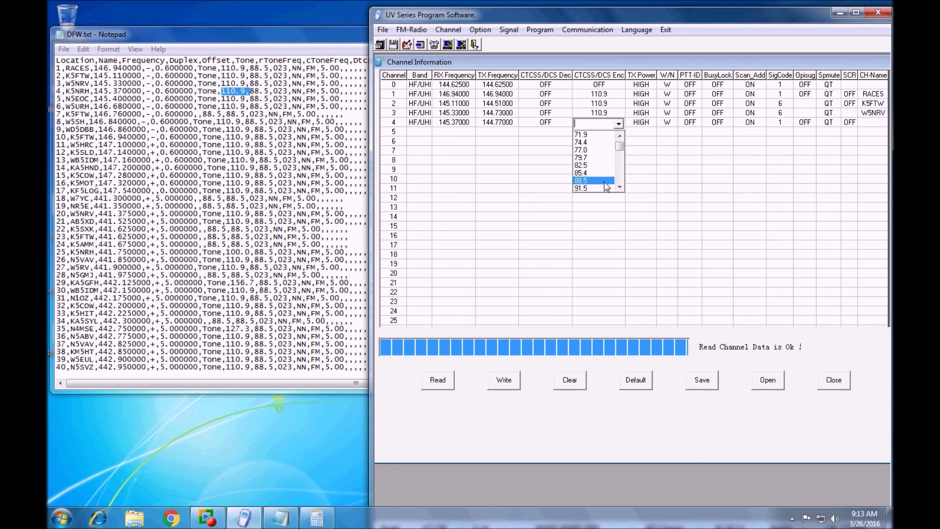
scroll(603, 186, "down", 1)
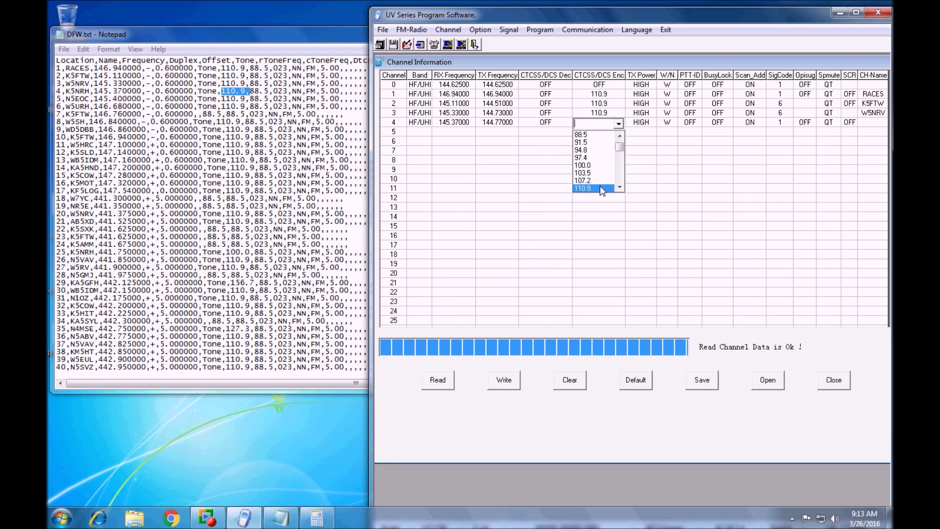
left_click(600, 188)
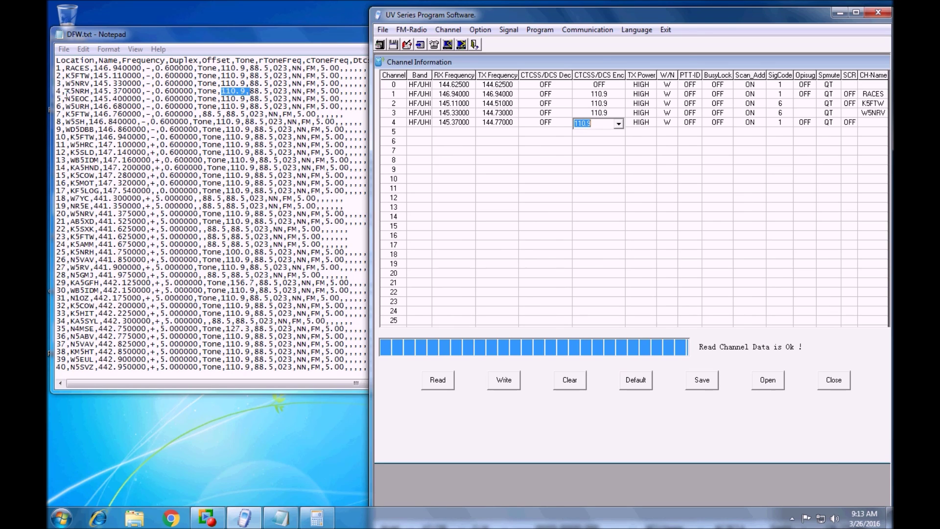
- Copy the name K5NRH from entry 4 in DFW.txt into the CH-Name of channel 4
left_click_drag(65, 92, 90, 93)
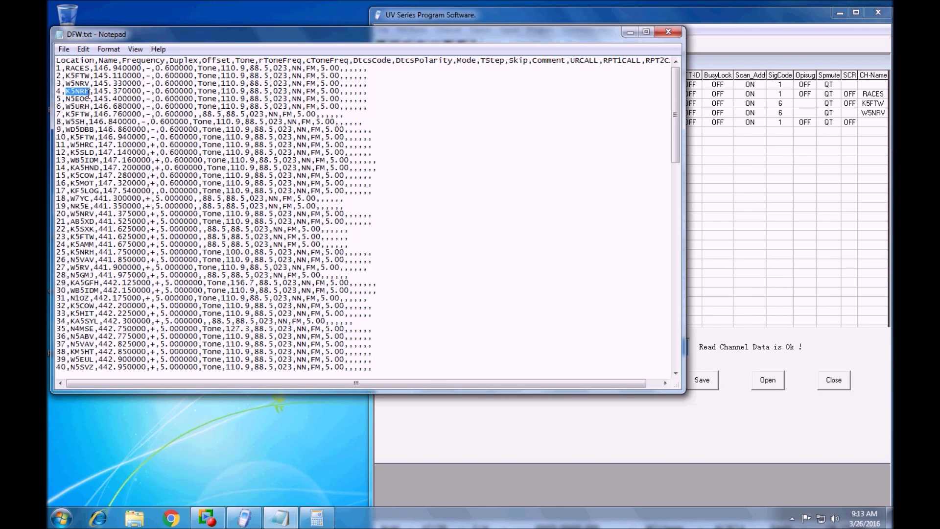
left_click(867, 125)
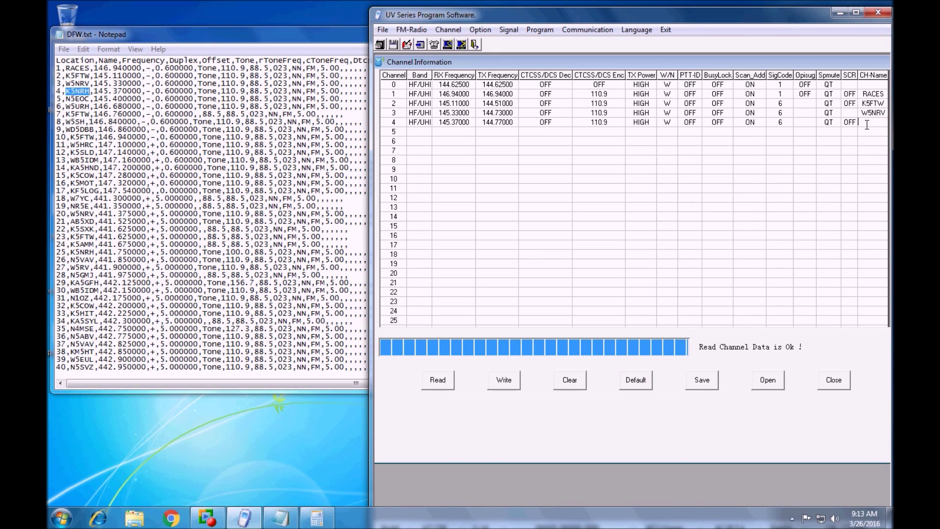
key("ctrl+v")
- Copy the frequency 145.400000 of entry 5 in DFW.txt into the RX Frequency of channel 5
left_click_drag(92, 99, 141, 100)
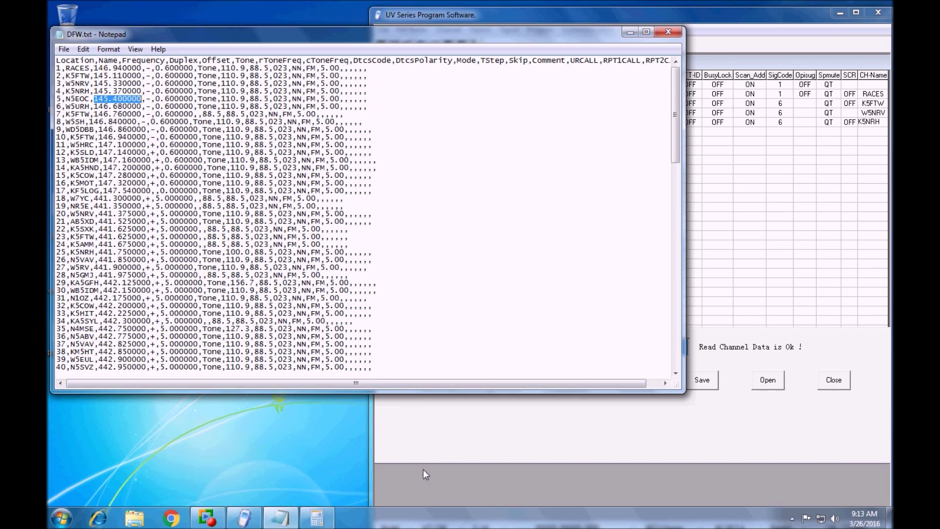
left_click(430, 445)
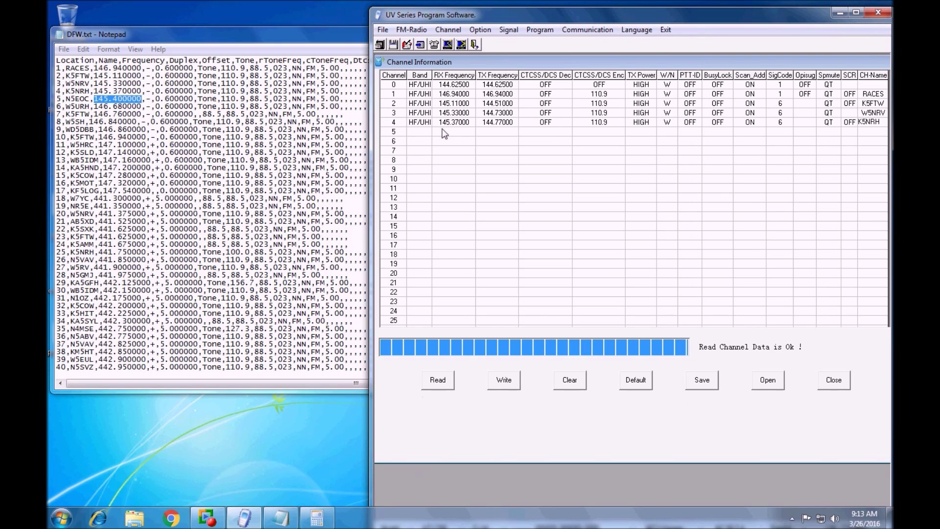
left_click(443, 131)
key("ctrl+v")
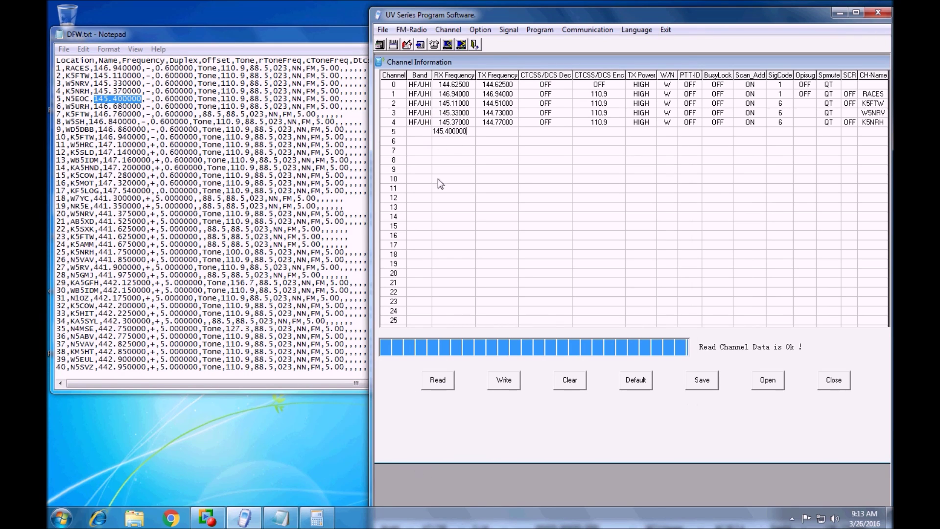
- Switch to Calculator, subtract the 0.6 offset from the copied frequency 145.400000 and copy the result
left_click(317, 520)
left_click(201, 140)
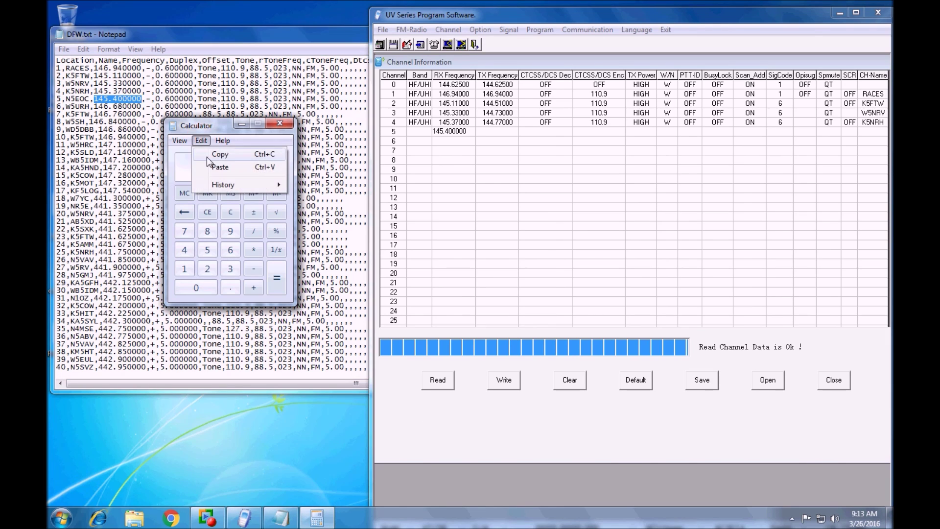
left_click(218, 167)
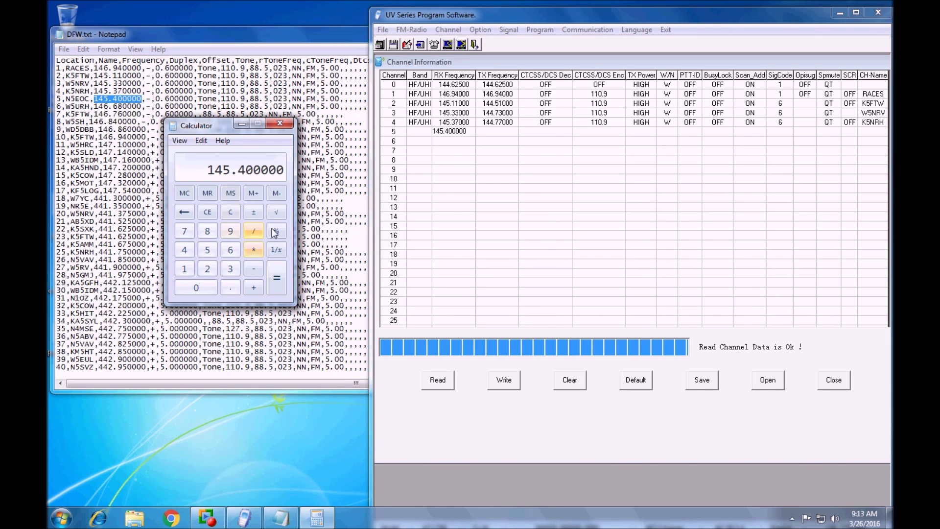
left_click(252, 268)
left_click(232, 286)
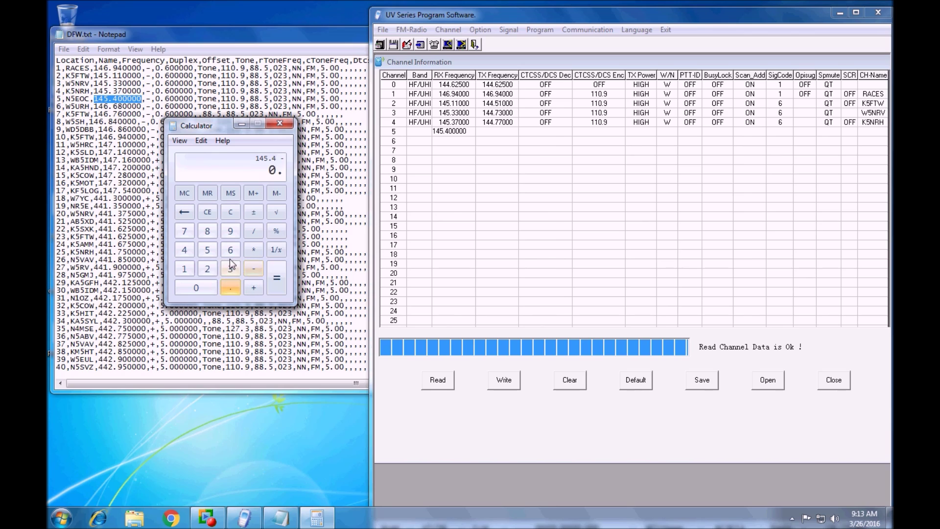
left_click(231, 249)
left_click(277, 277)
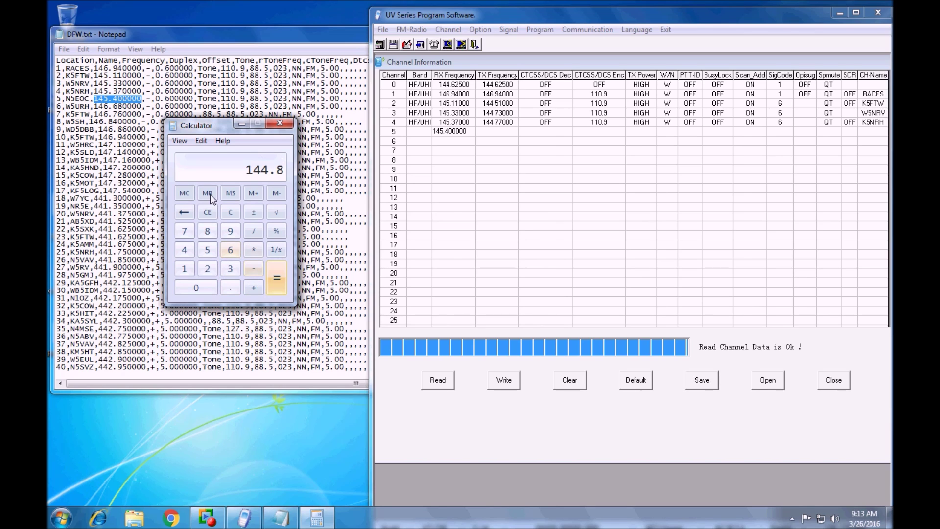
left_click(201, 141)
left_click(220, 154)
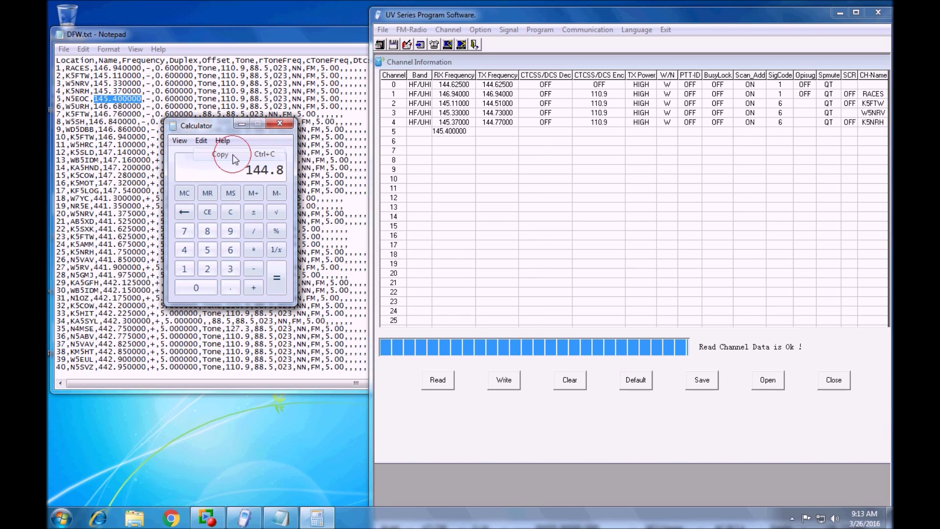
- Replace the TX Frequency of channel 5 with the calculated value 144.8 in the UV Series Program Software
left_click(505, 132)
left_click_drag(505, 131, 473, 138)
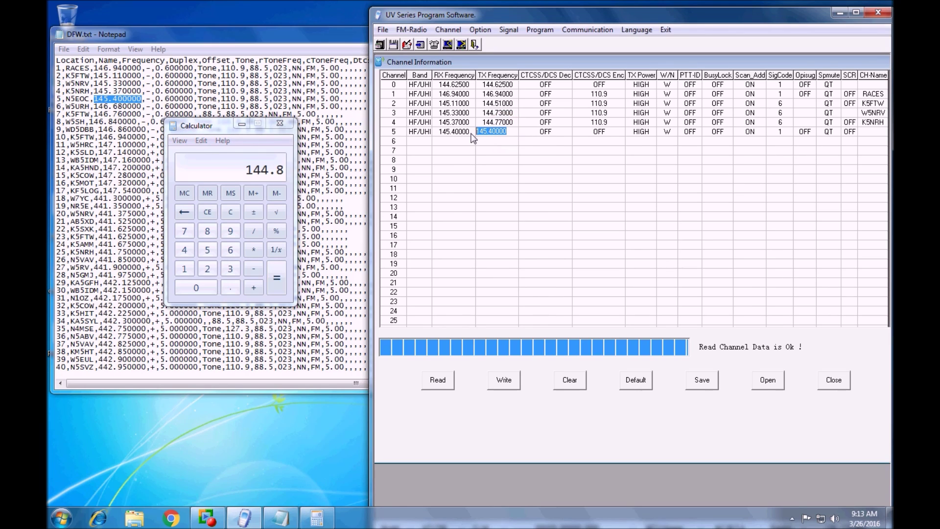
key("ctrl+v")
left_click(533, 146)
- Set the CTCSS/DCS Enc of channel 5 to 110.9
left_click(618, 134)
scroll(618, 169, "down", 5)
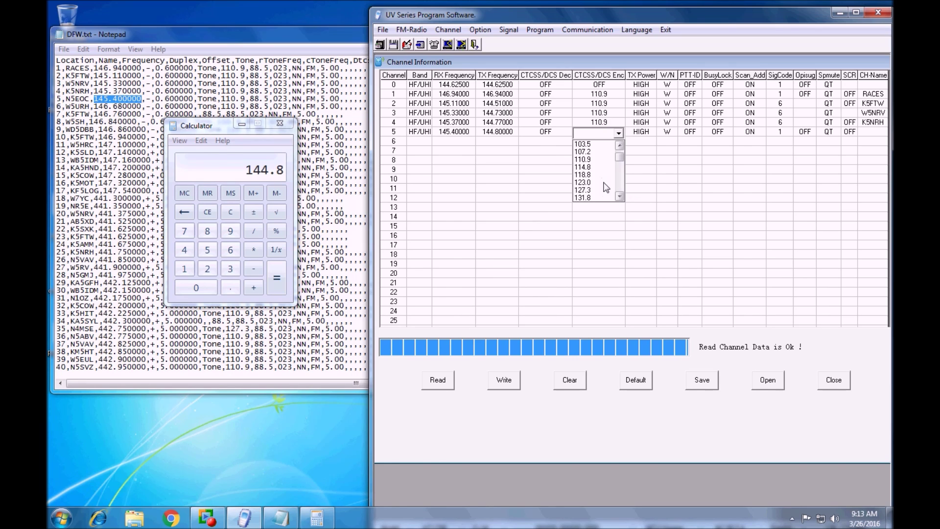
left_click(593, 159)
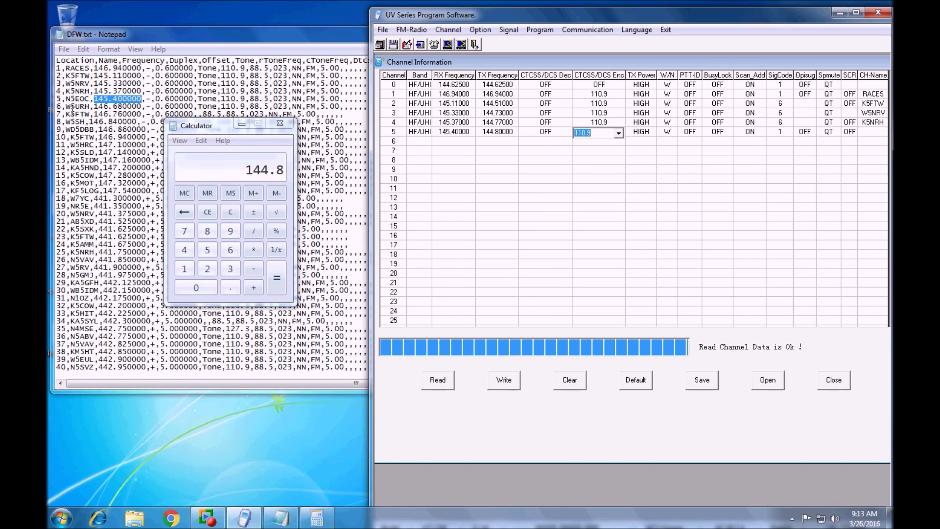
- Copy the name N5EOC from entry 5 in DFW.txt into the CH-Name of channel 5
left_click_drag(65, 98, 88, 102)
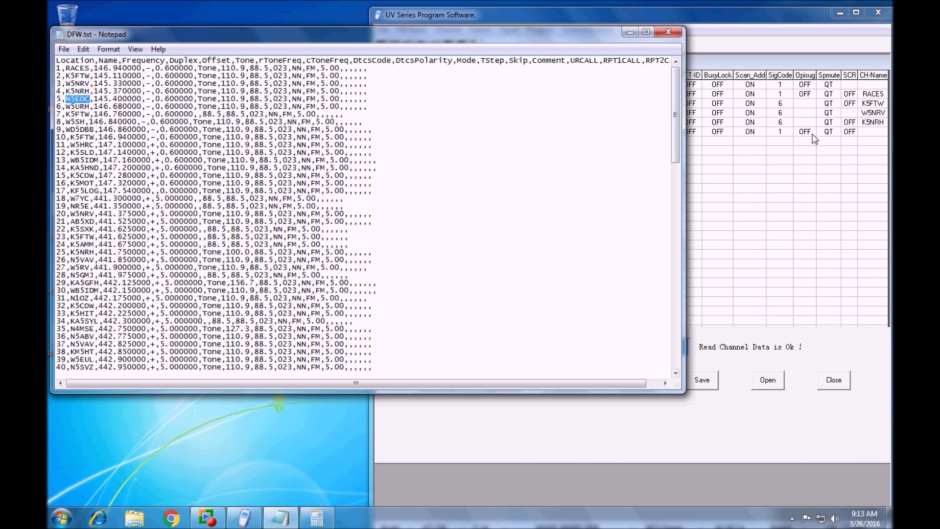
left_click(857, 131)
key("ctrl+v")
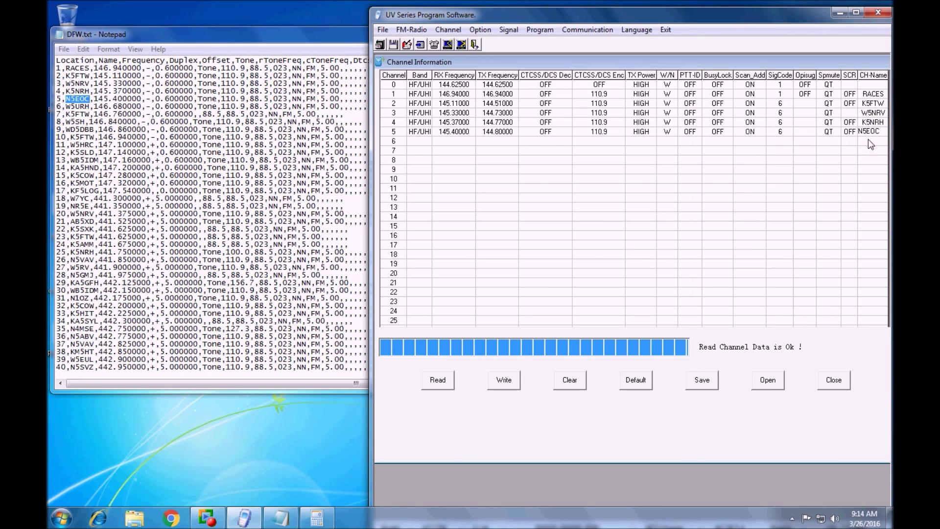
- Fill in the missing SCR setting of channel 3 with OFF
left_click(849, 113)
left_click(851, 114)
left_click(857, 102)
left_click(852, 142)
- Write the channel data to the transceiver and close the completion message
left_click(504, 380)
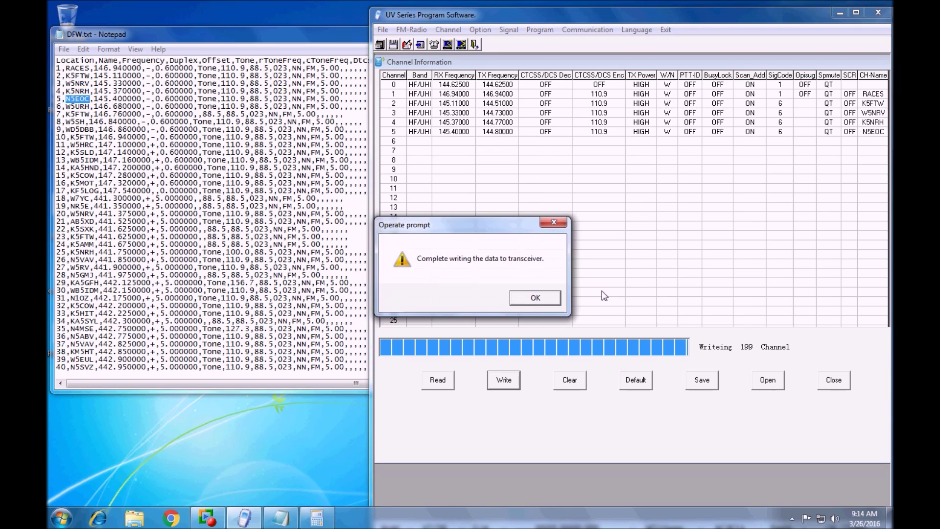
left_click(535, 298)
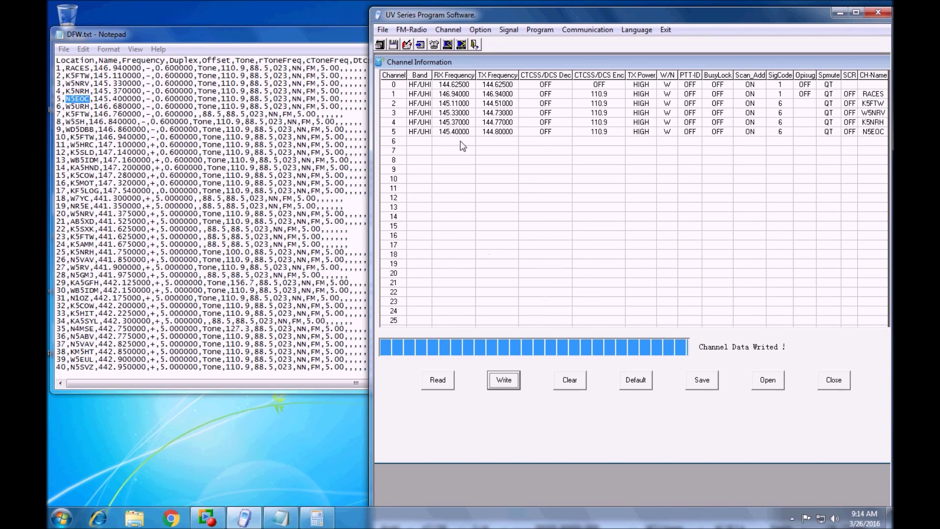
left_click(415, 126)
left_click(425, 131)
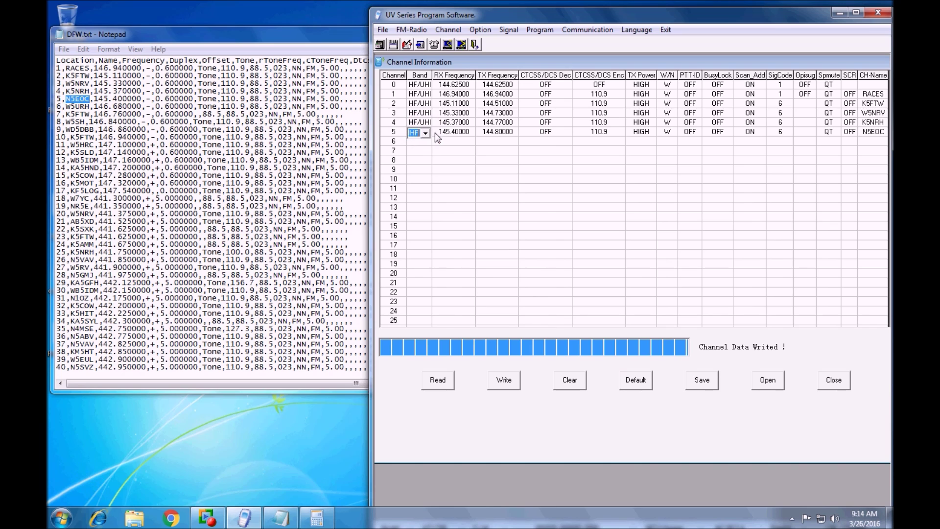
left_click(429, 115)
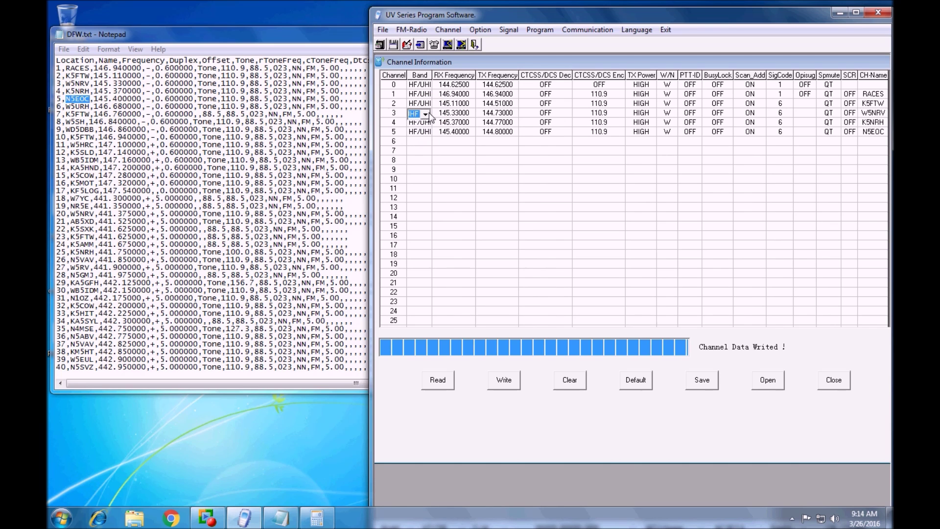